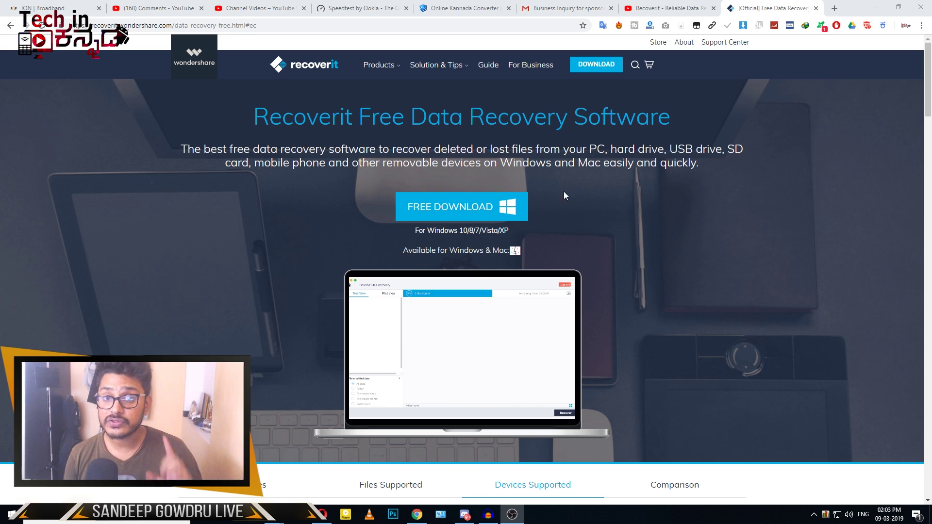
Show the desktop and inspect files in F:\unwanted, such as PROFORMA INVOICE and SIGNED COPY.pdf.
{"action": "left_click", "coordinate": [876, 7]}
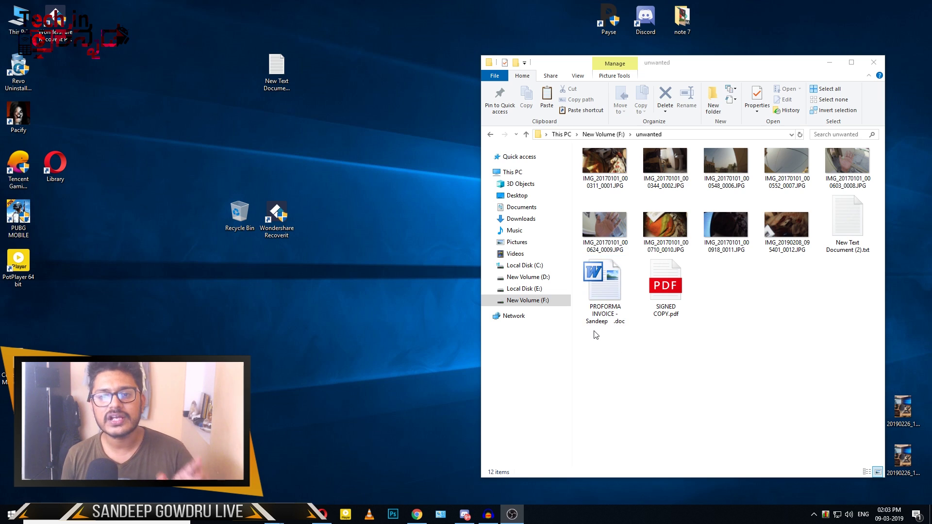
{"action": "left_click", "coordinate": [613, 298]}
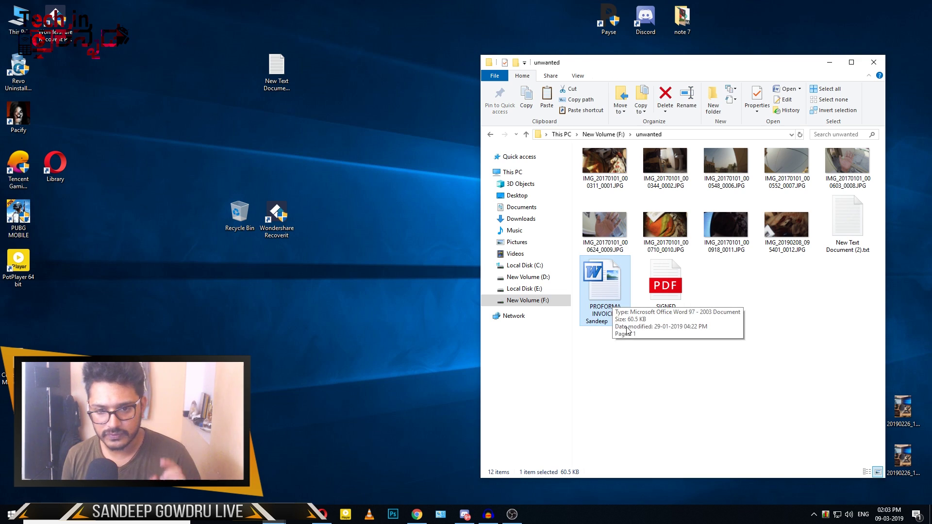
{"action": "left_click", "coordinate": [666, 301]}
{"action": "left_click", "coordinate": [862, 229]}
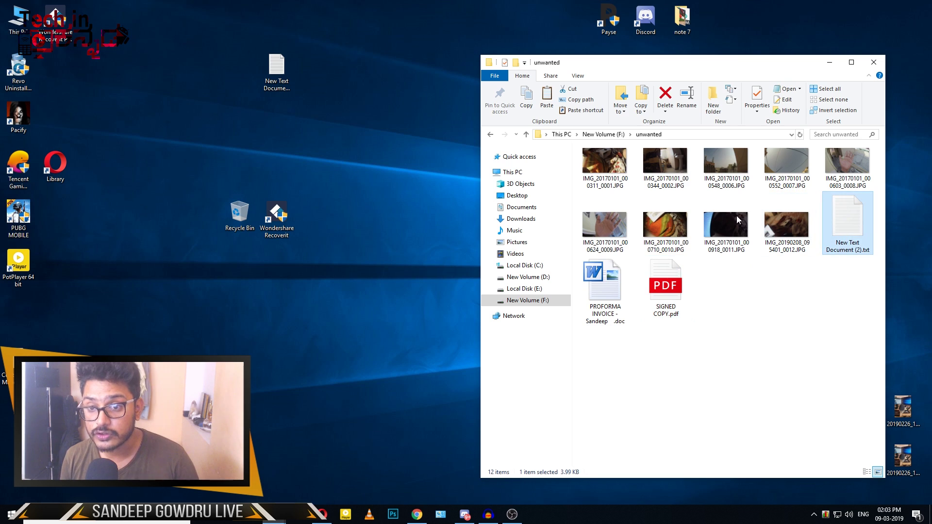
Permanently delete all 12 files with Shift+Delete and verify the Recycle Bin is empty.
{"action": "left_click_drag", "start_coordinate": [612, 350], "coordinate": [865, 145]}
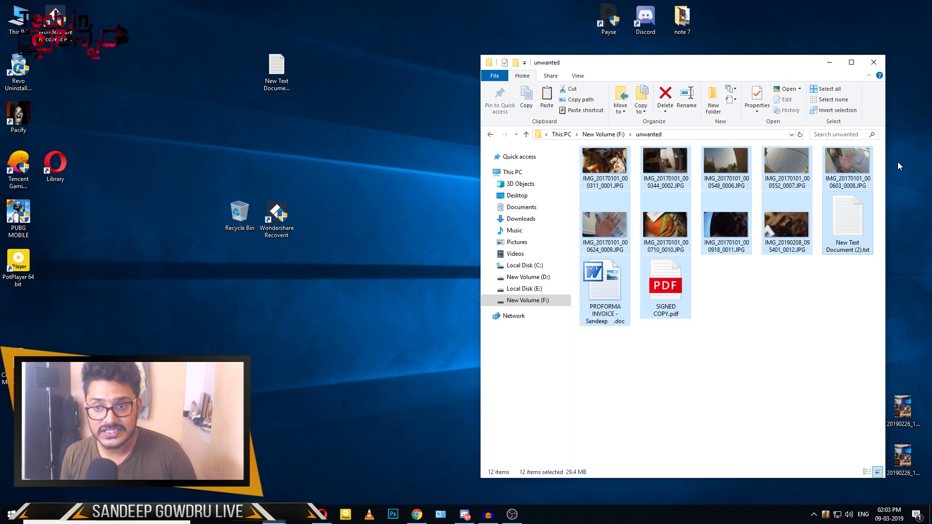
{"action": "key", "text": "shift+Delete"}
{"action": "key", "text": "Return"}
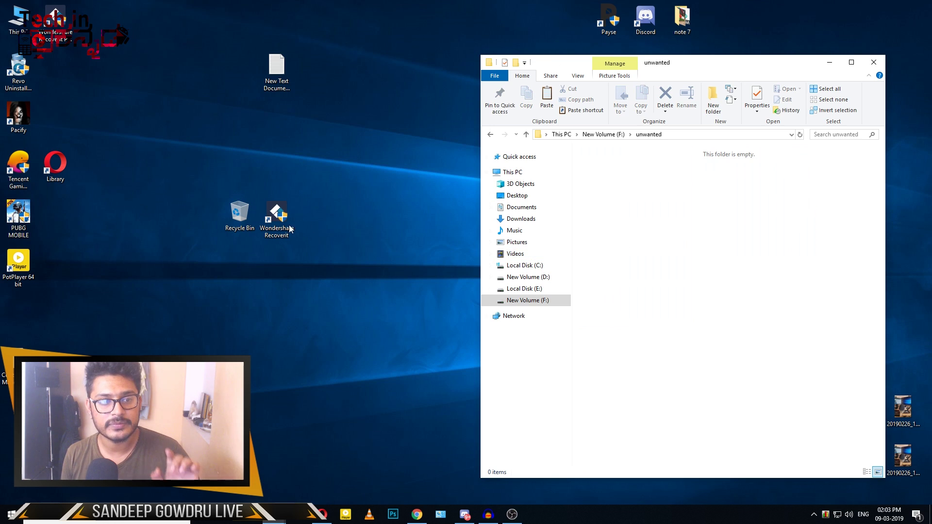
{"action": "double_click", "coordinate": [239, 214]}
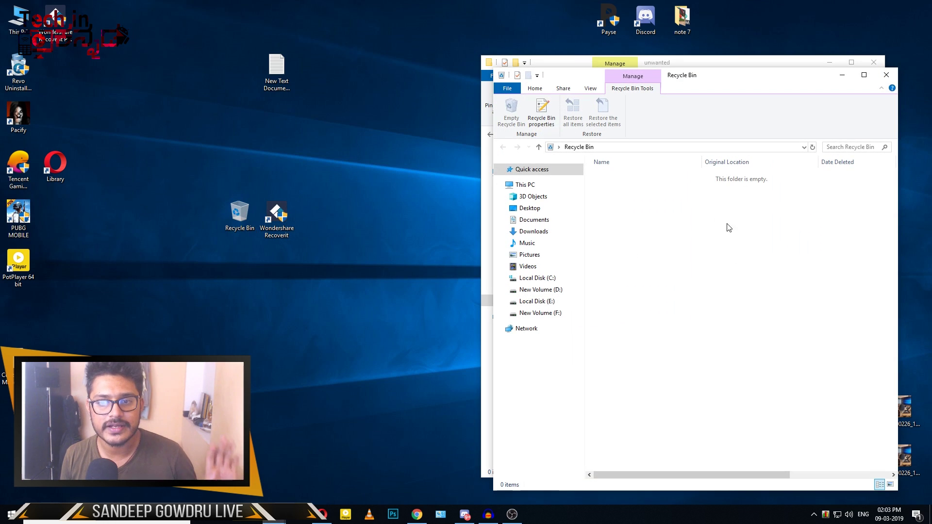
{"action": "left_click", "coordinate": [885, 76]}
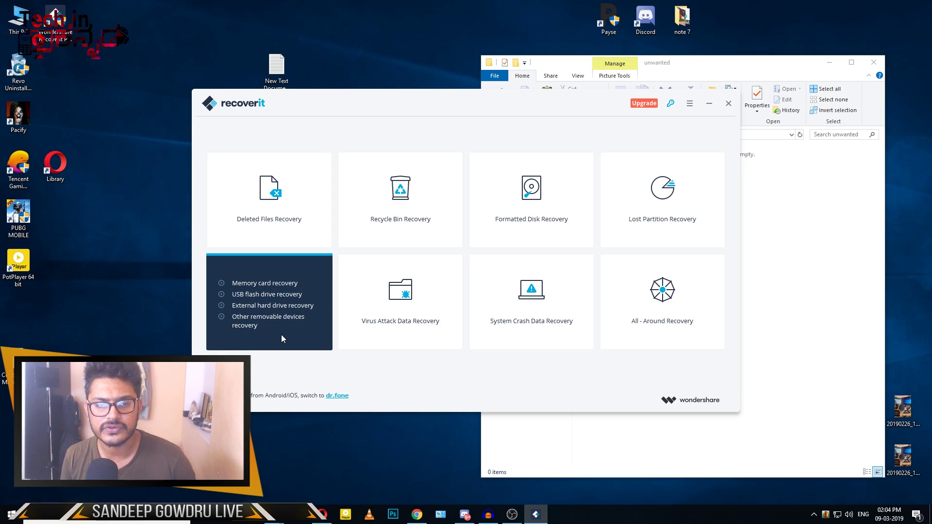
Launch Wondershare Recoverit from its desktop shortcut.
{"action": "left_click", "coordinate": [290, 334]}
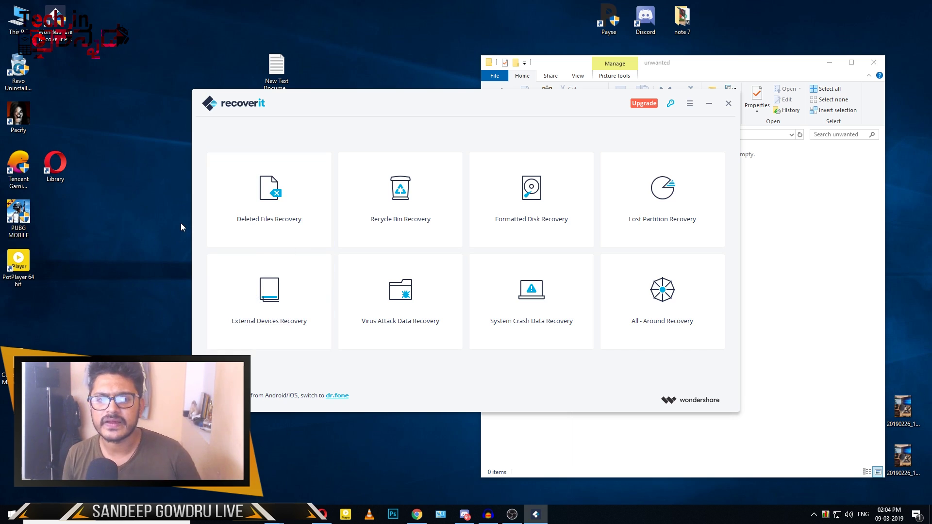
Start a Deleted Files Recovery scan of New Volume (F:) and show the unwanted folder's results.
{"action": "left_click", "coordinate": [240, 209]}
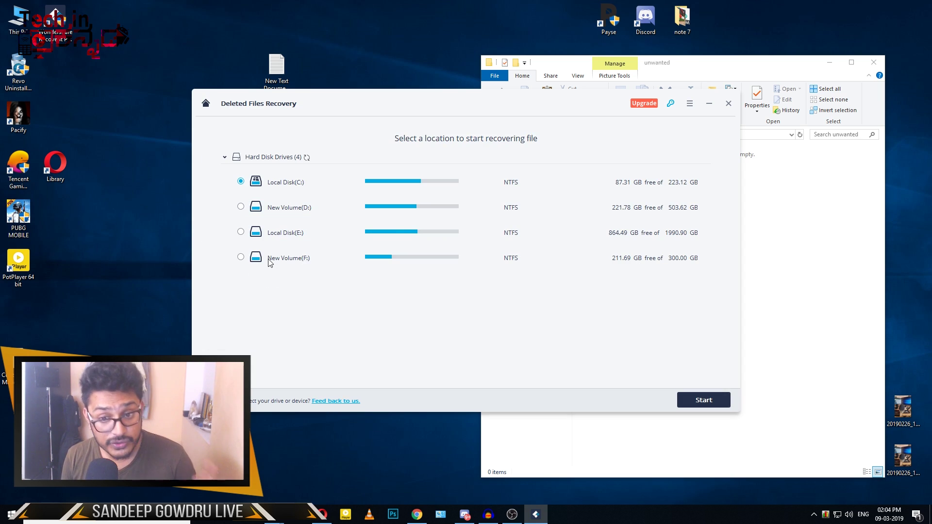
{"action": "double_click", "coordinate": [300, 257]}
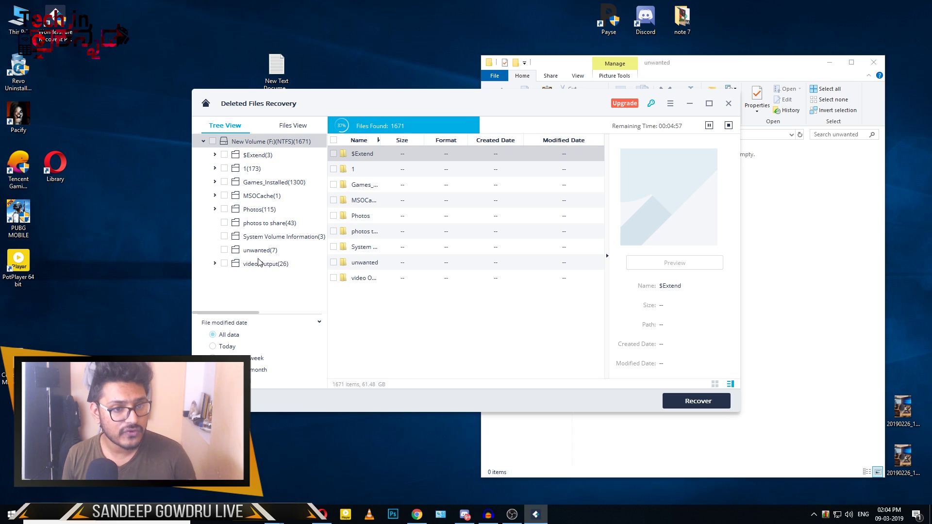
{"action": "left_click", "coordinate": [251, 252]}
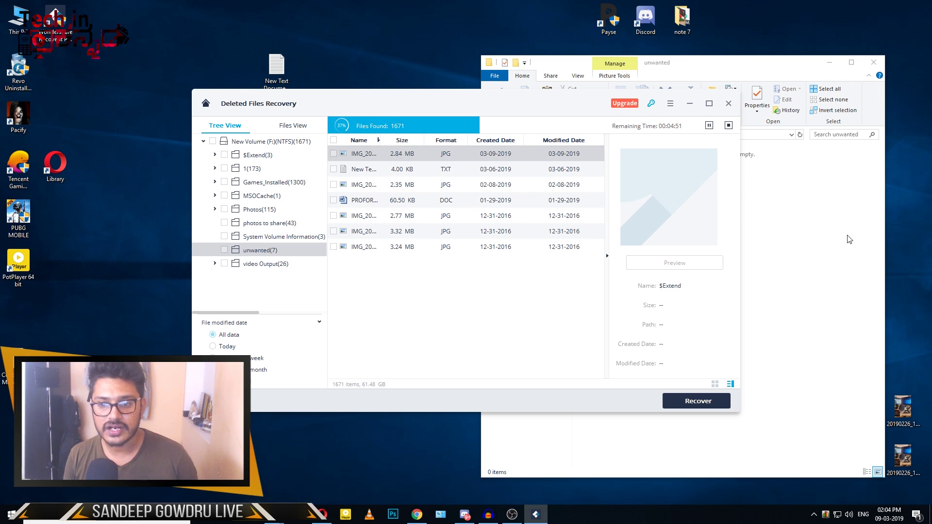
Compare with the empty Explorer folder and preview the found New Text Document and PROFORMA INVOICE.
{"action": "left_click", "coordinate": [818, 233]}
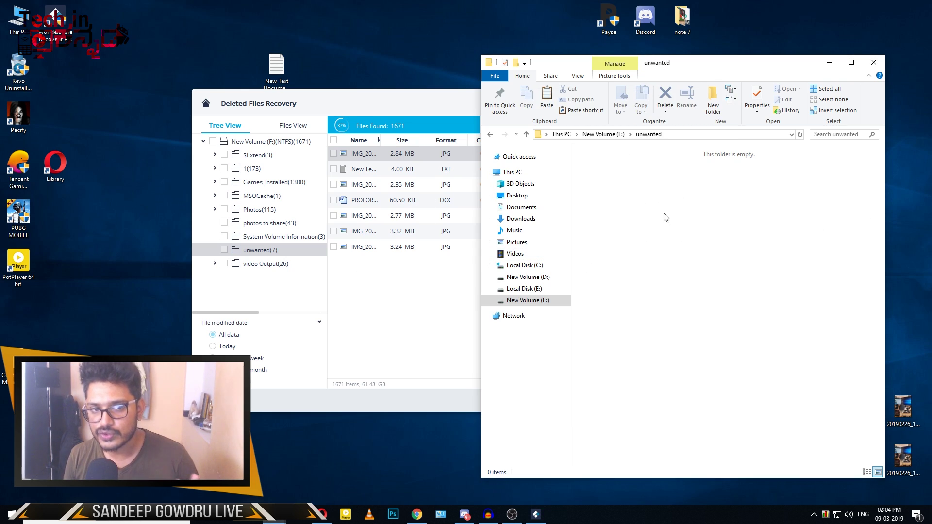
{"action": "left_click", "coordinate": [372, 297]}
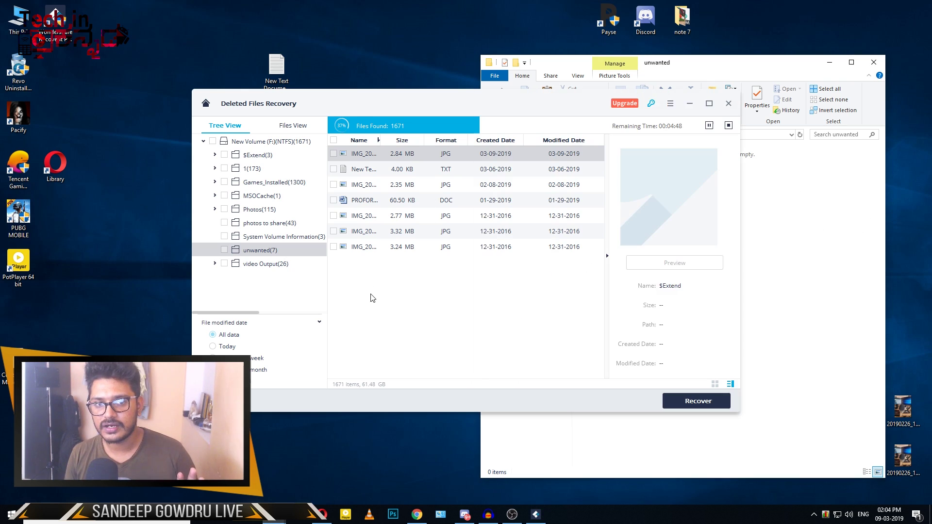
{"action": "left_click", "coordinate": [370, 170]}
{"action": "left_click", "coordinate": [379, 199]}
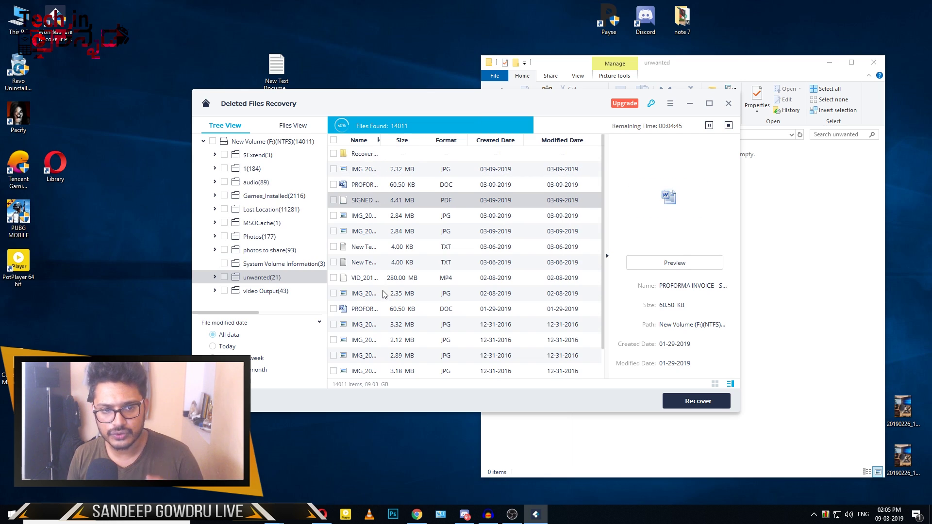
{"action": "scroll", "coordinate": [383, 257], "scroll_direction": "down", "scroll_amount": 1}
{"action": "scroll", "coordinate": [390, 301], "scroll_direction": "up", "scroll_amount": 1}
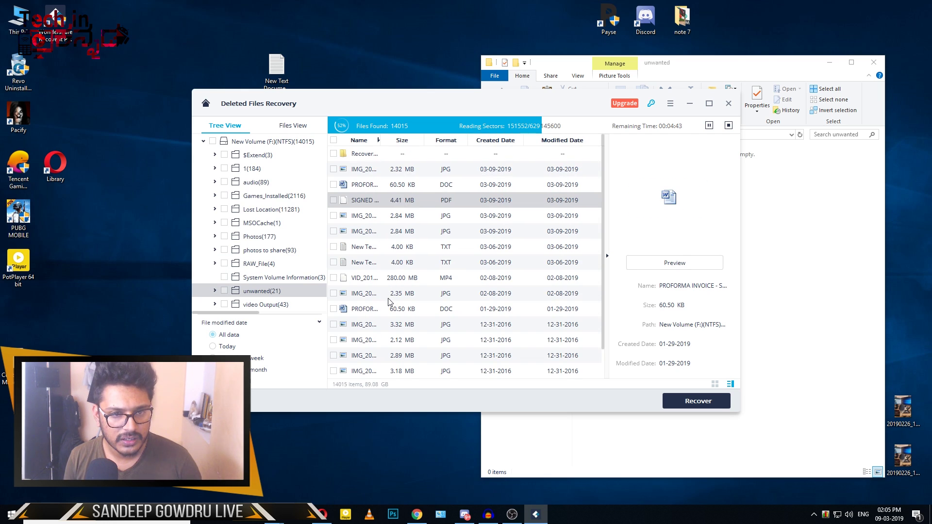
Inspect the deleted video file and found invoice documents, rechecking the empty unwanted folder.
{"action": "left_click", "coordinate": [380, 280]}
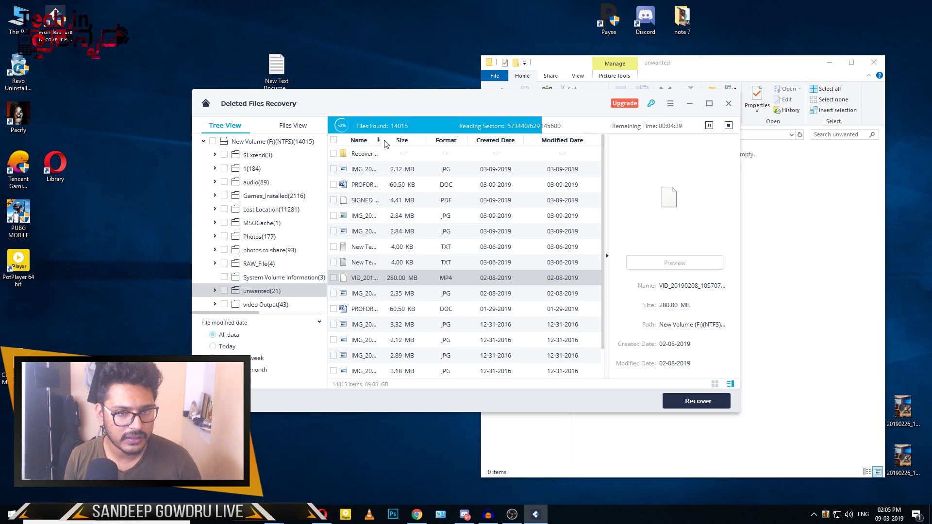
{"action": "left_click", "coordinate": [608, 255]}
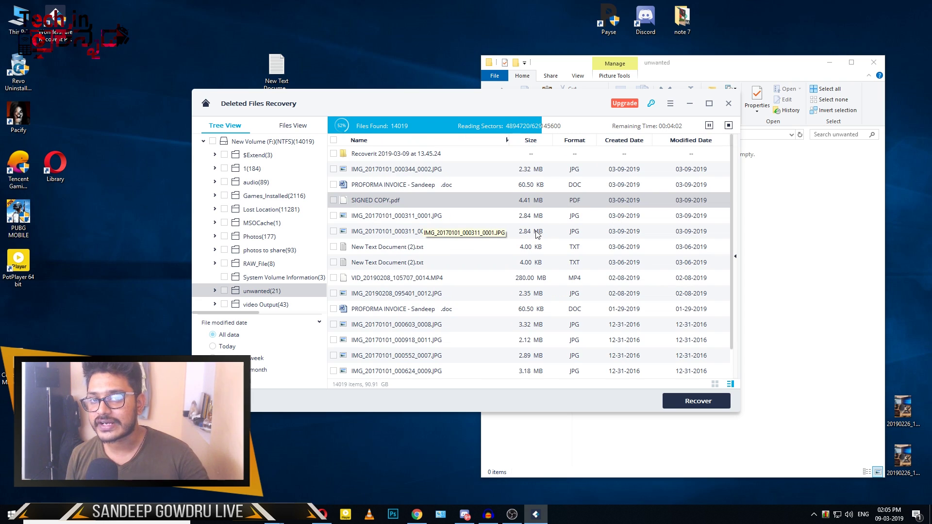
{"action": "left_click", "coordinate": [839, 224]}
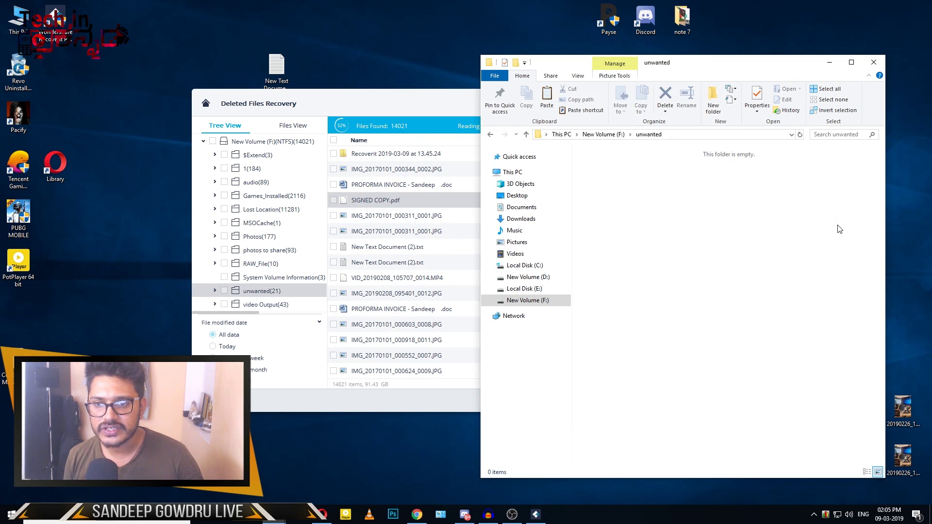
{"action": "left_click", "coordinate": [374, 202]}
{"action": "left_click", "coordinate": [452, 188]}
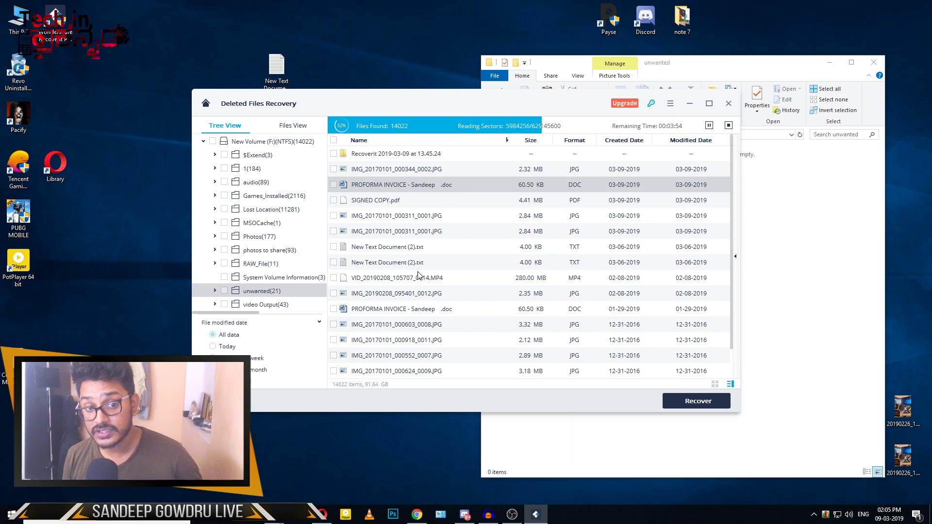
{"action": "scroll", "coordinate": [420, 282], "scroll_direction": "down", "scroll_amount": 1}
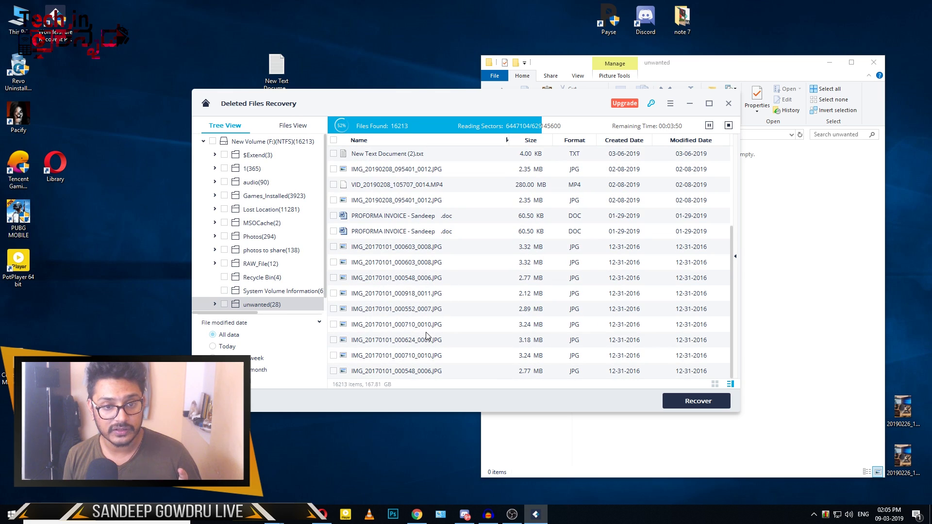
Recover the checked files, continuing with the free version.
{"action": "left_click", "coordinate": [572, 277]}
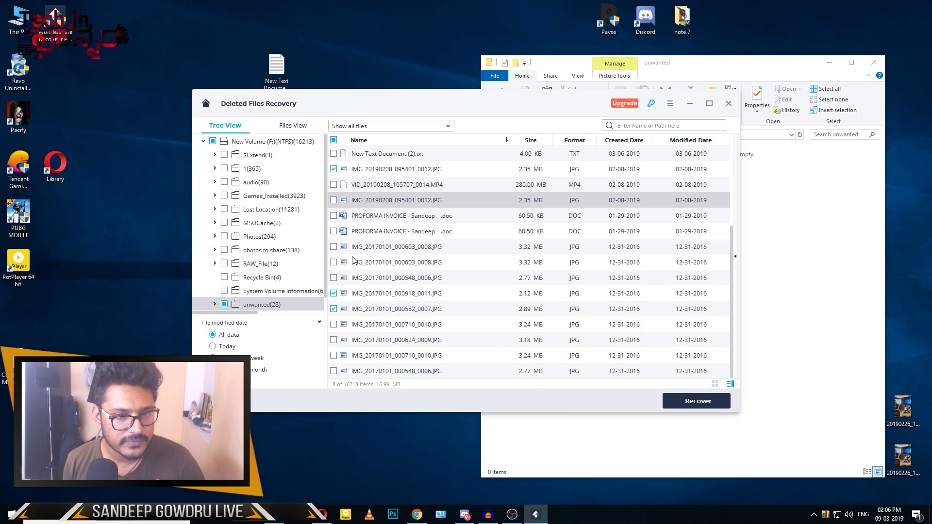
{"action": "scroll", "coordinate": [353, 261], "scroll_direction": "up", "scroll_amount": 2}
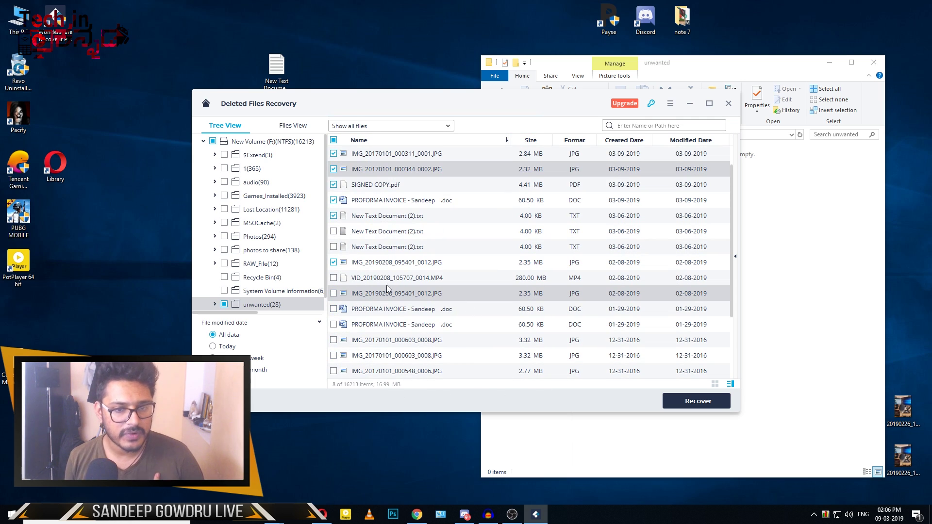
{"action": "left_click", "coordinate": [697, 402]}
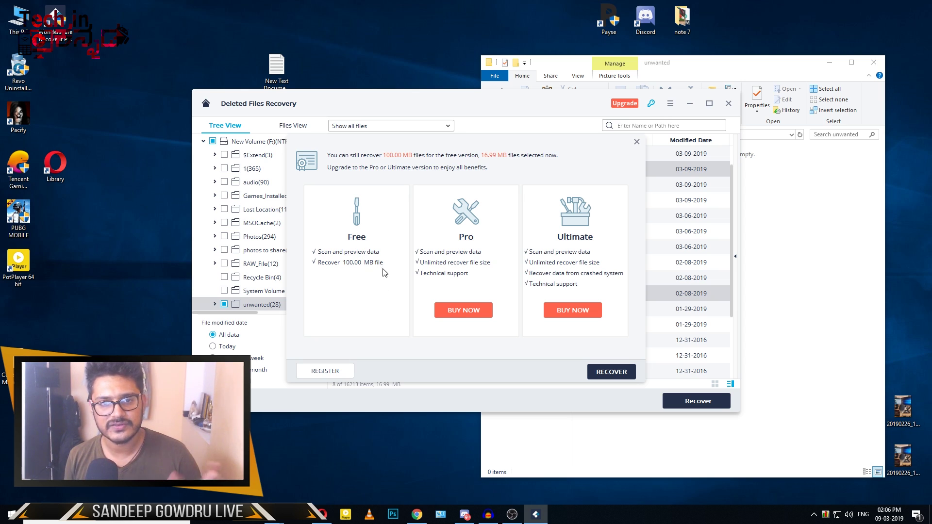
{"action": "left_click", "coordinate": [612, 372]}
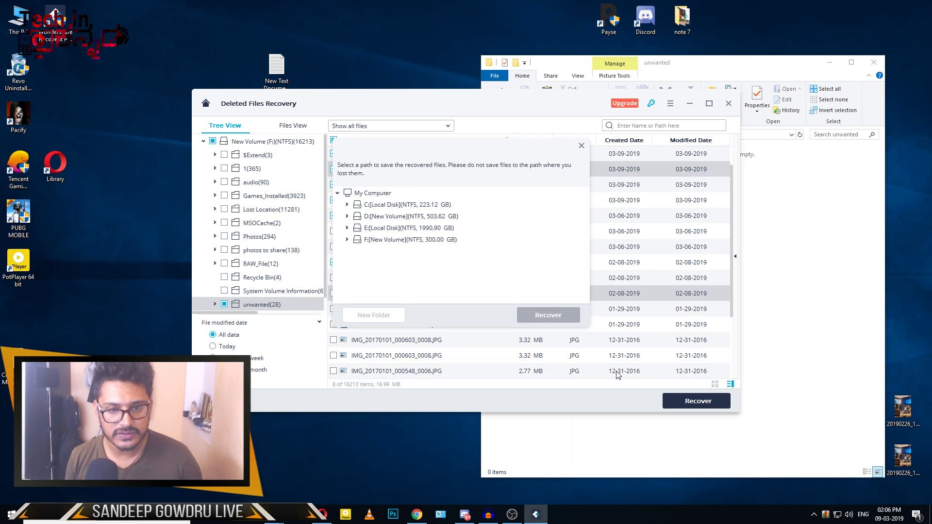
Save the recovered files into F:\unwanted, confirming saving onto the source drive.
{"action": "left_click", "coordinate": [347, 239]}
{"action": "scroll", "coordinate": [368, 257], "scroll_direction": "down", "scroll_amount": 1}
{"action": "left_click", "coordinate": [395, 286]}
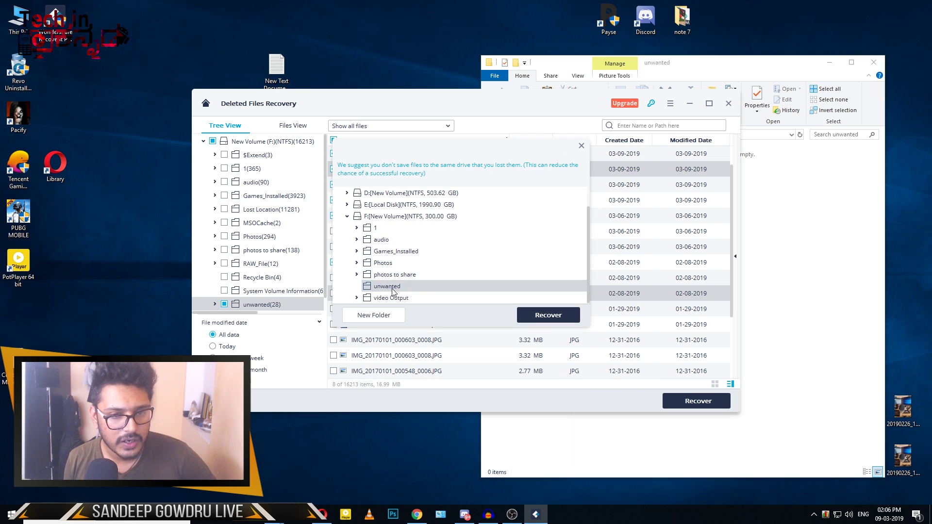
{"action": "left_click", "coordinate": [541, 317]}
{"action": "left_click", "coordinate": [496, 261]}
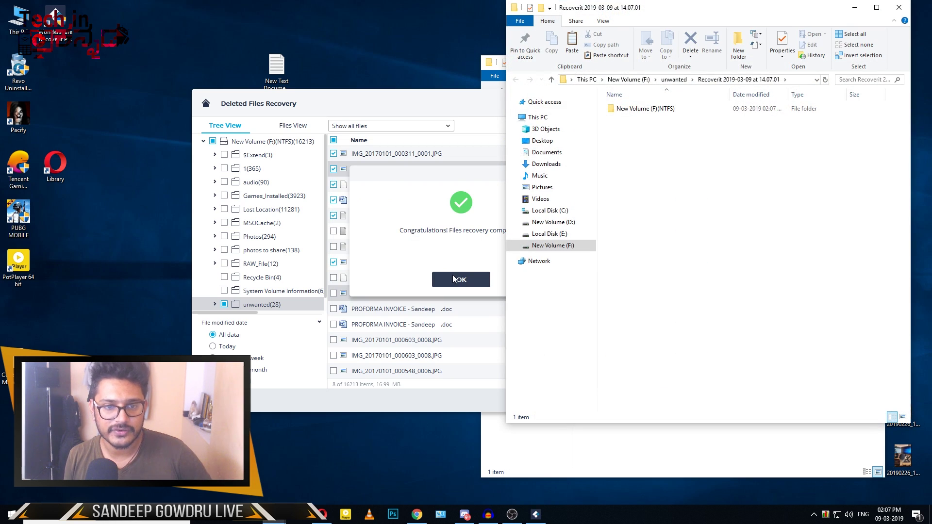
Dismiss the completion message and open the recovered New Volume (F)(NTFS) > unwanted folder.
{"action": "left_click", "coordinate": [454, 279]}
{"action": "left_click", "coordinate": [705, 141]}
{"action": "double_click", "coordinate": [646, 110]}
{"action": "double_click", "coordinate": [646, 114]}
View the recovered photos one by one in the photo viewer, then close it.
{"action": "left_click", "coordinate": [639, 109]}
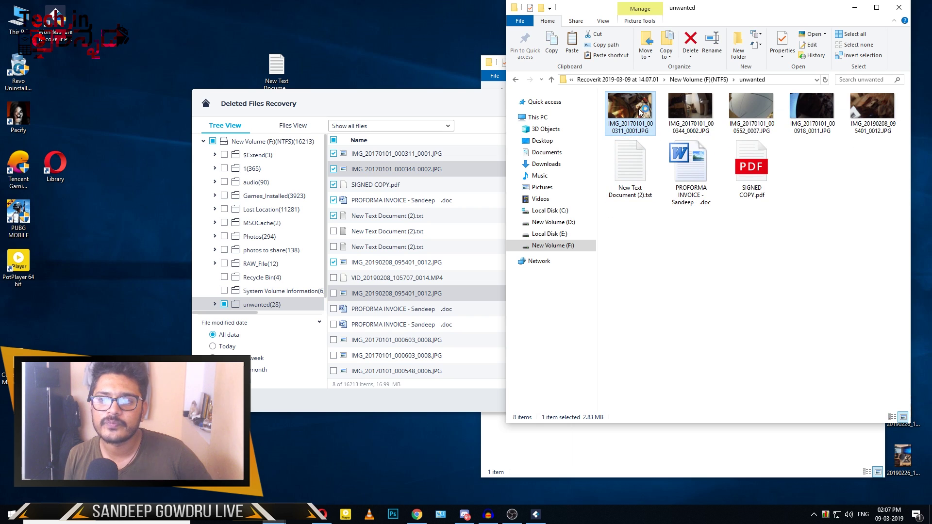
{"action": "double_click", "coordinate": [639, 108]}
{"action": "left_click", "coordinate": [478, 500]}
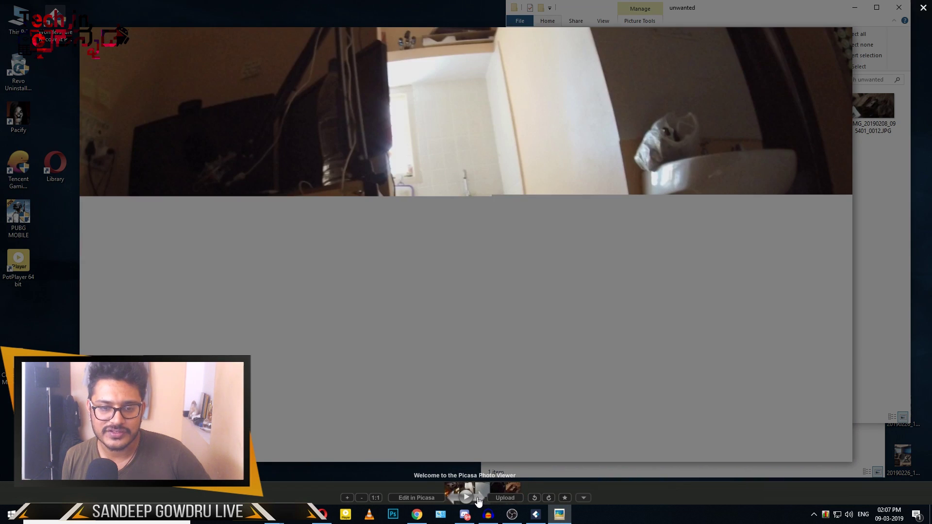
{"action": "left_click", "coordinate": [478, 500]}
{"action": "left_click", "coordinate": [450, 496]}
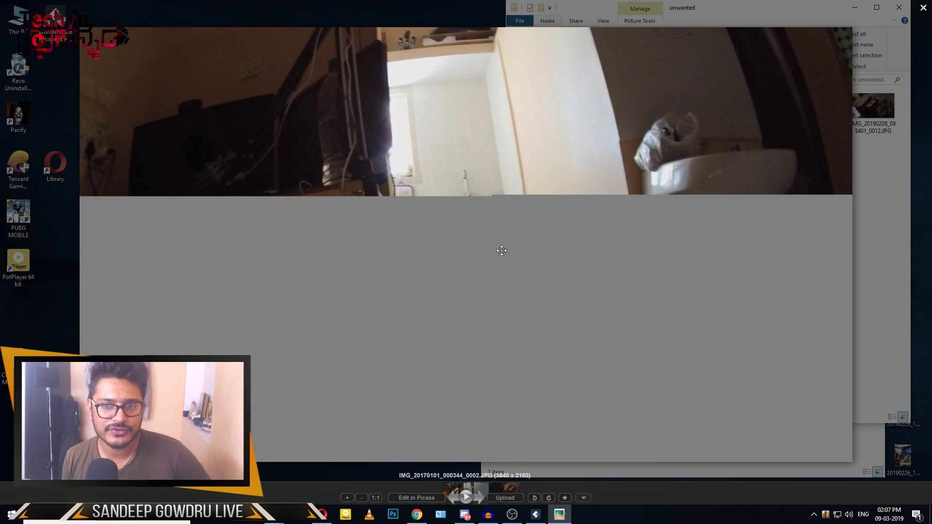
{"action": "left_click", "coordinate": [481, 498]}
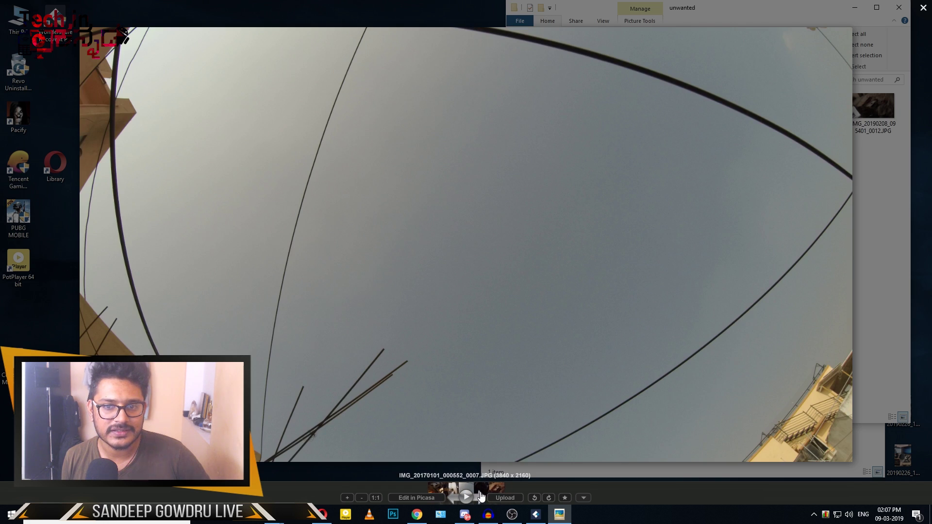
{"action": "left_click", "coordinate": [923, 7]}
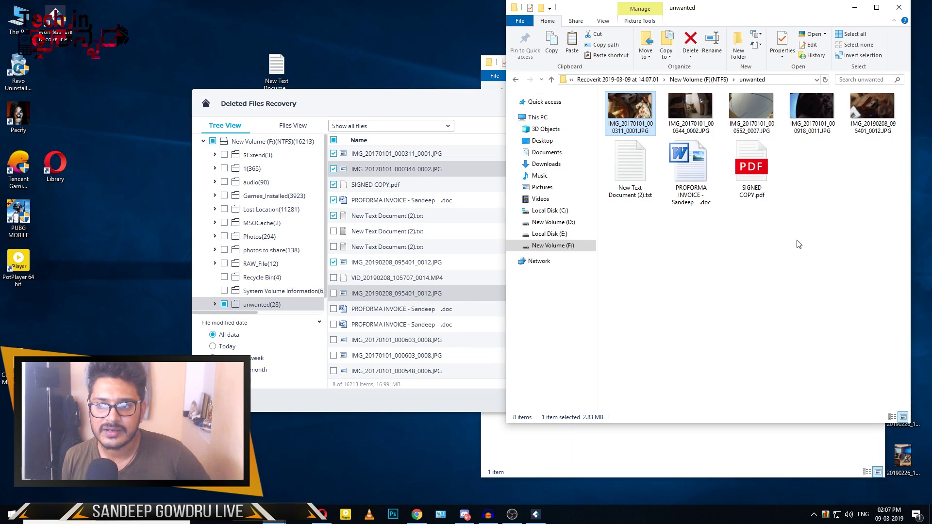
Open the recovered text document and check the invoice and SIGNED COPY.pdf files.
{"action": "left_click", "coordinate": [825, 196]}
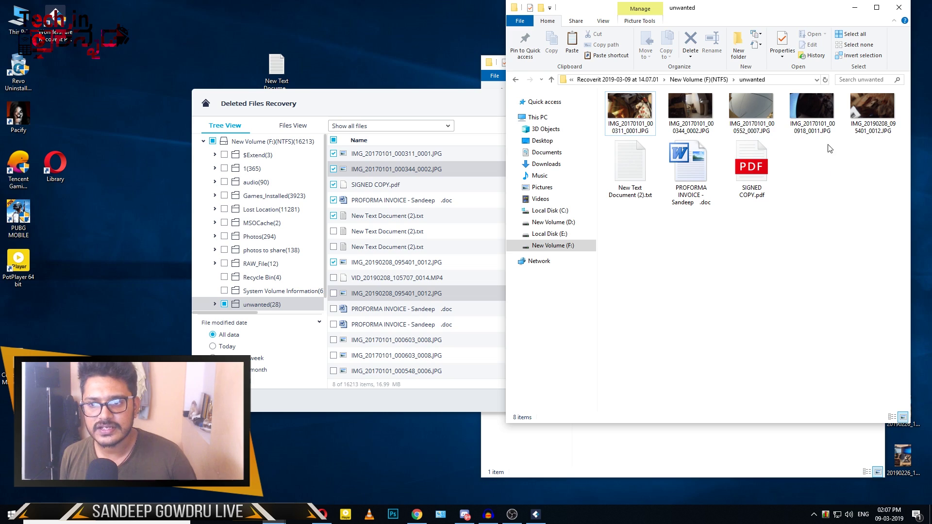
{"action": "double_click", "coordinate": [643, 173]}
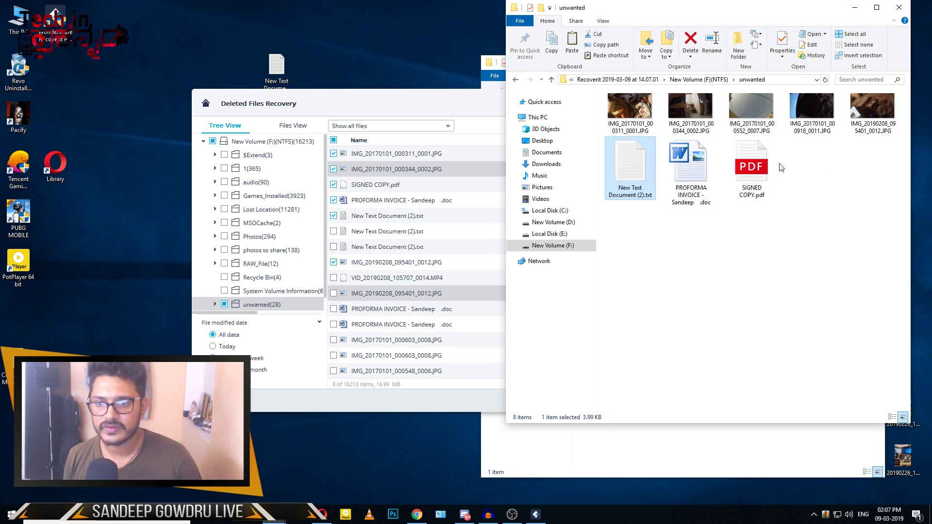
{"action": "left_click", "coordinate": [688, 171]}
{"action": "left_click", "coordinate": [760, 171]}
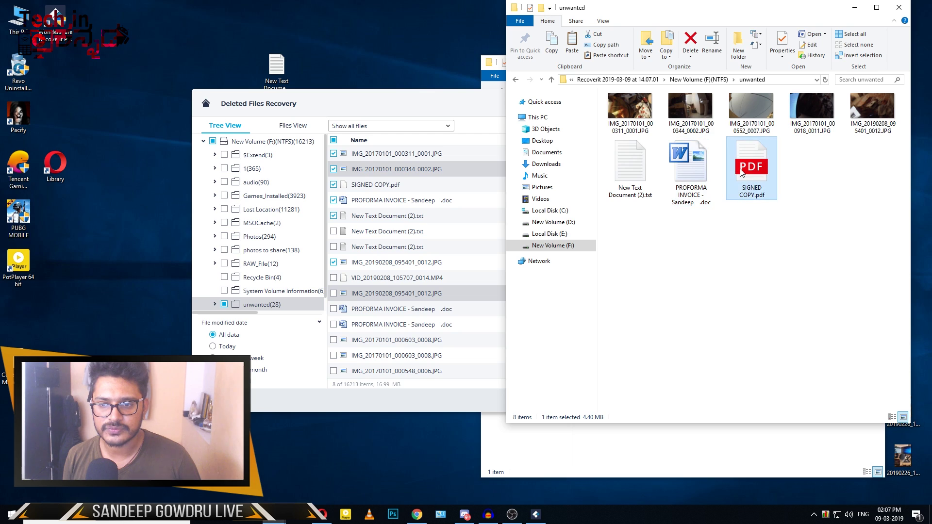
{"action": "left_click", "coordinate": [697, 180]}
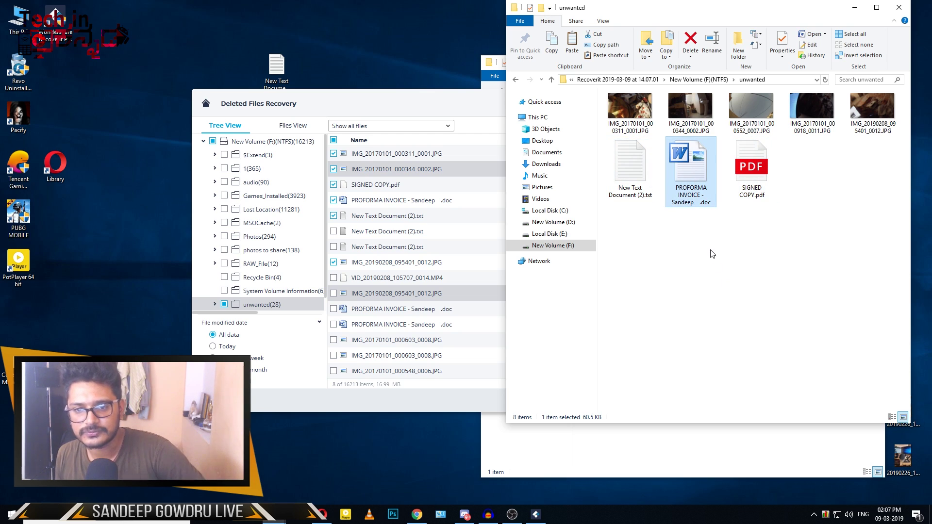
{"action": "left_click", "coordinate": [669, 270]}
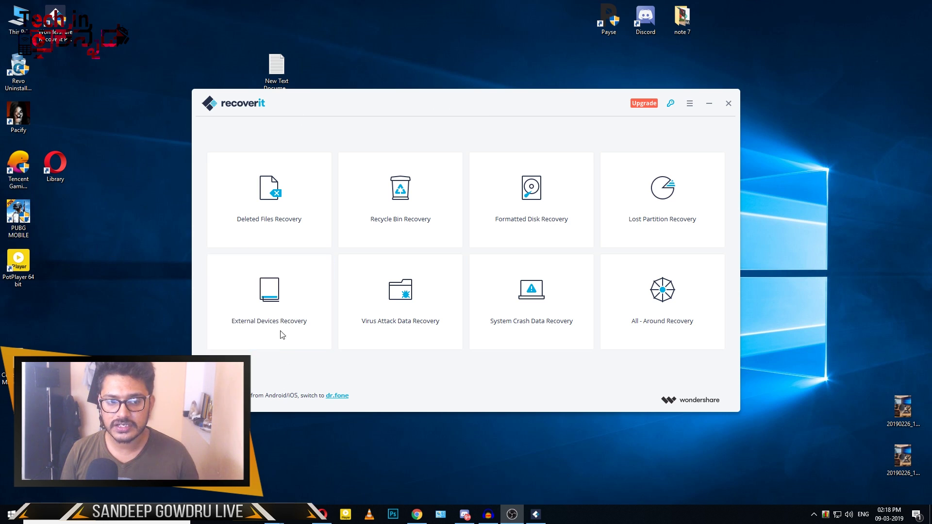
Return to Recoverit's home screen listing eight modes, Deleted Files Recovery through All-Around Recovery.
{"action": "mouse_move", "coordinate": [265, 344]}
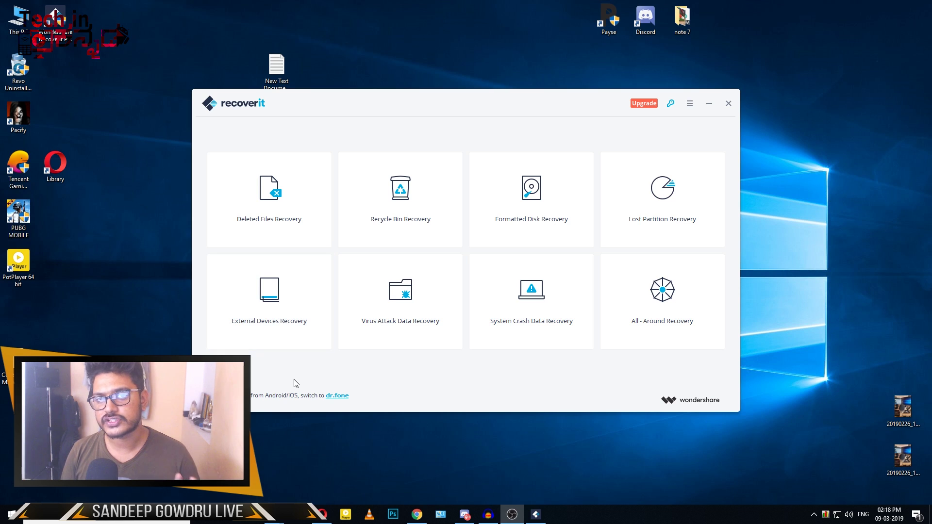